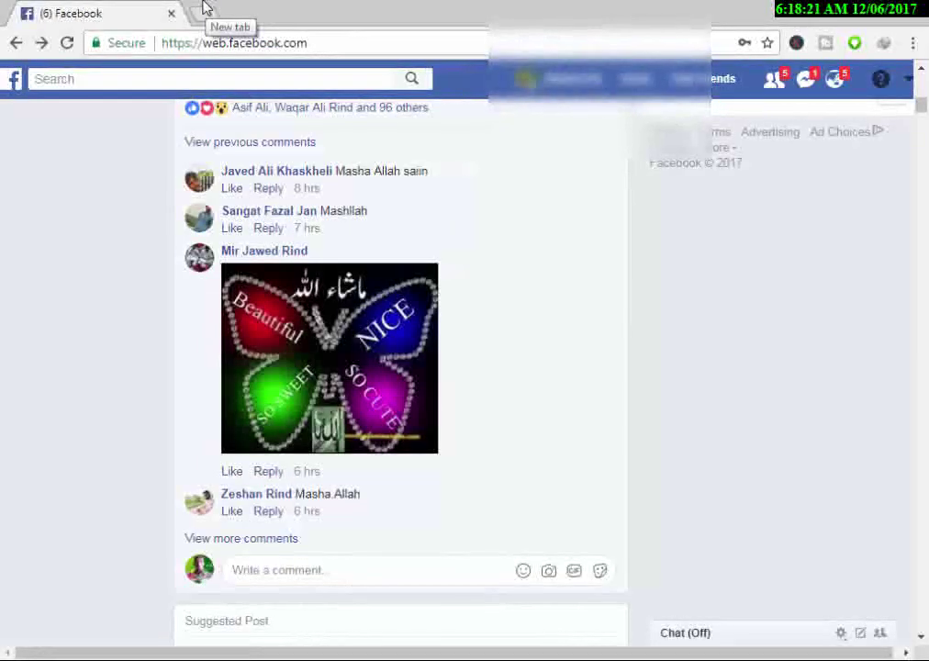
Search Google in a new tab for "Facebook - Delete All Messages" and open its Chrome Web Store result.
click(204, 8)
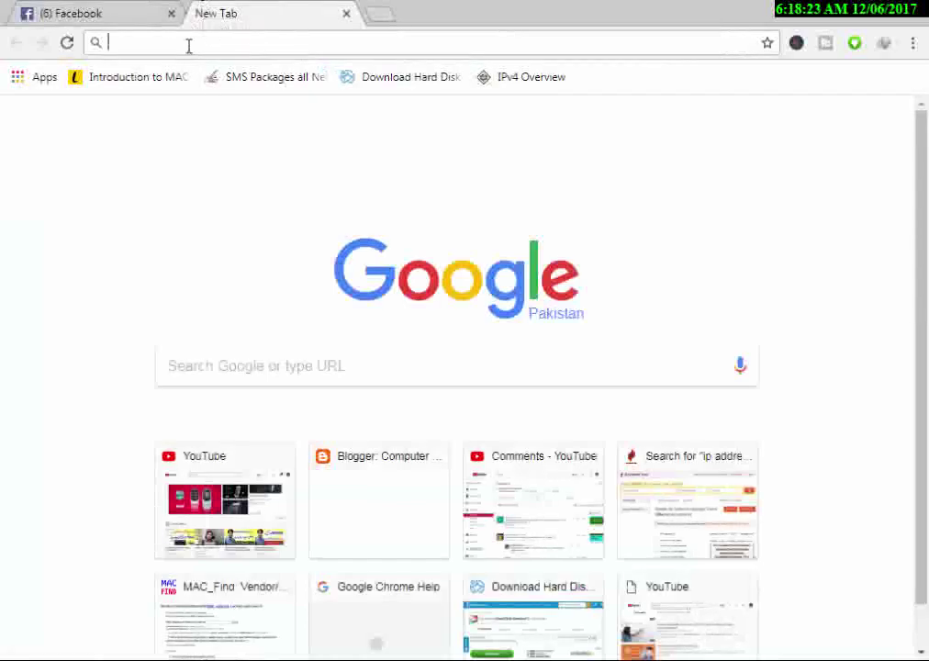
right_click(188, 43)
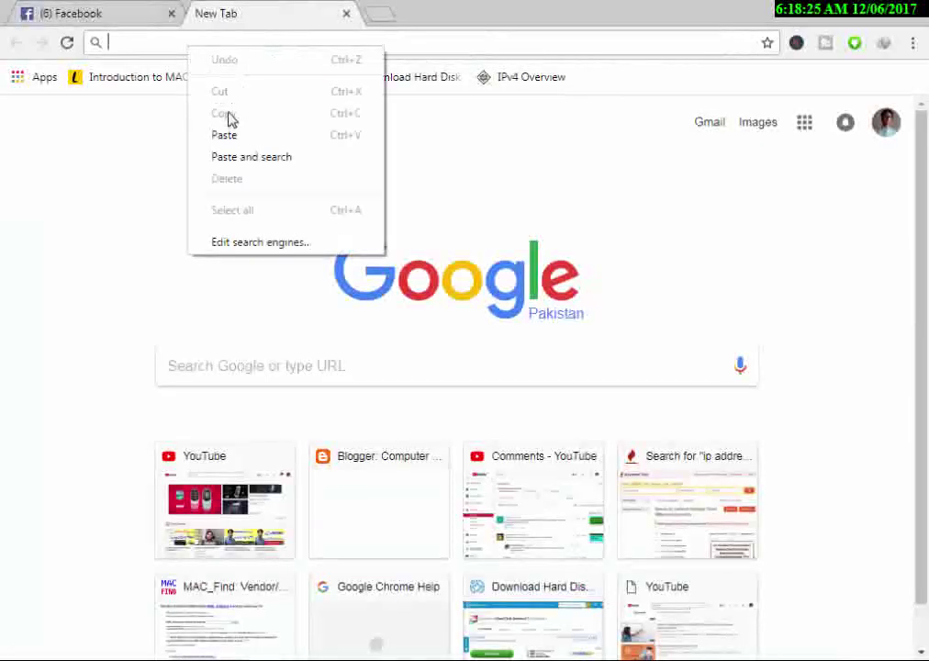
click(236, 137)
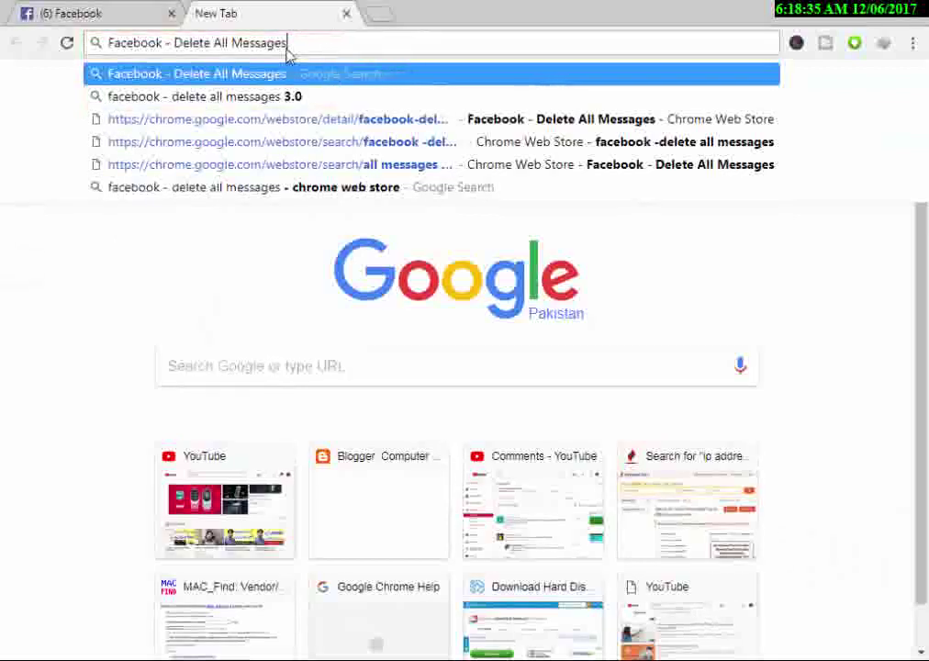
key(Return)
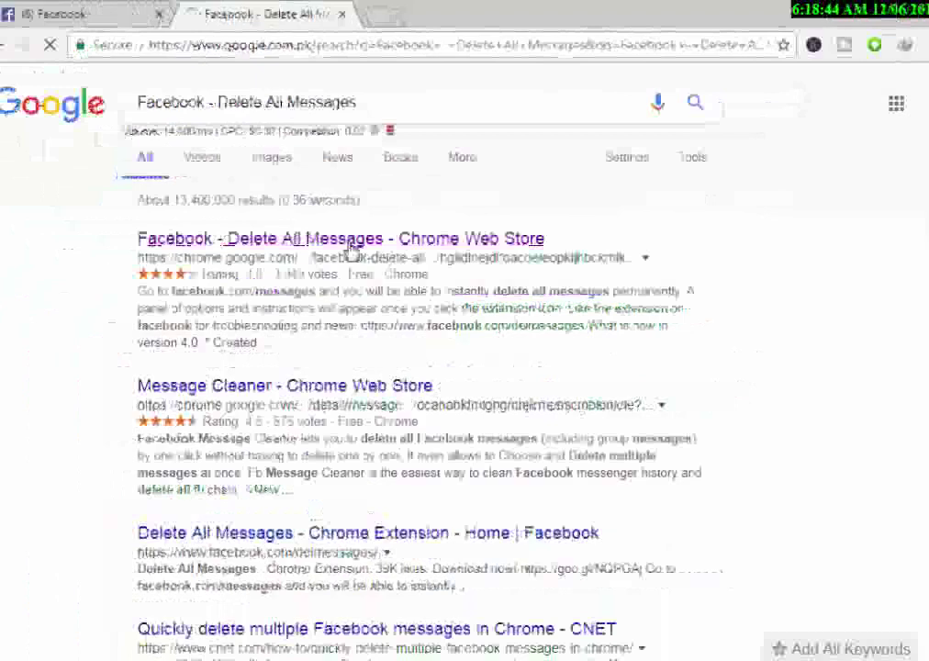
click(314, 339)
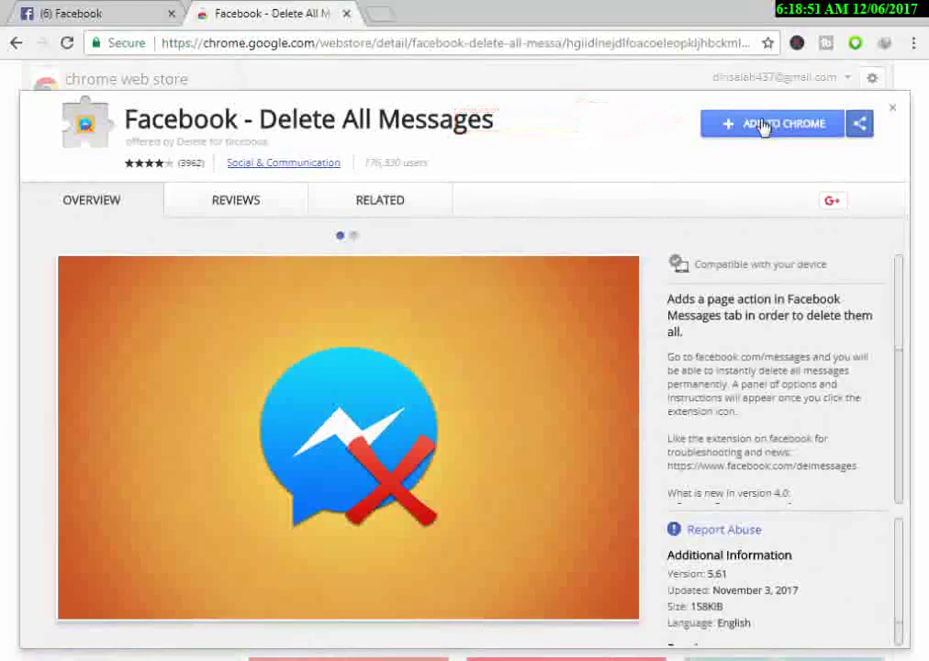
Add the Facebook - Delete All Messages extension to Chrome and dismiss the installation notice.
click(761, 127)
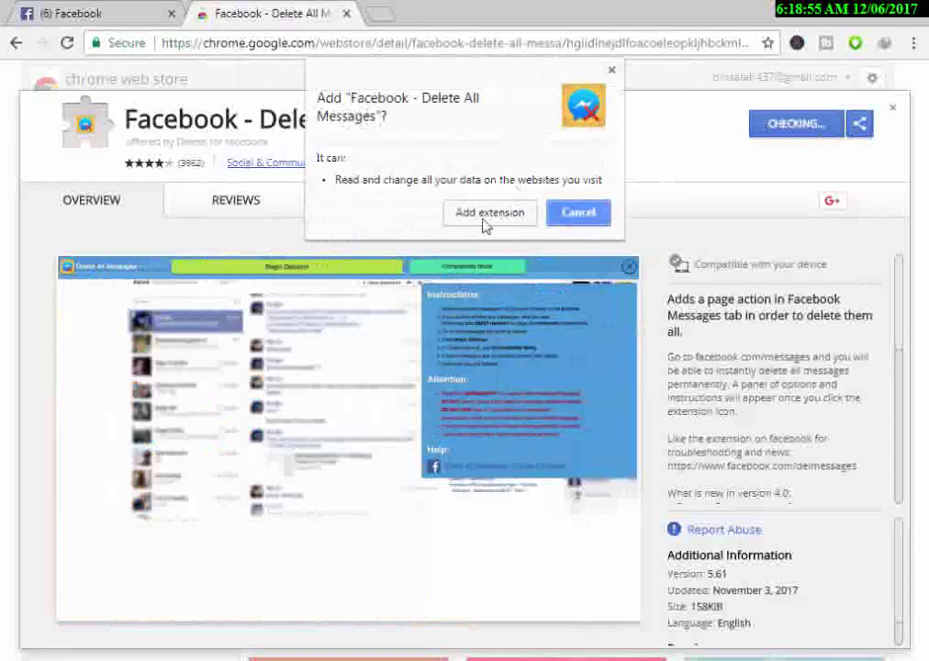
click(483, 220)
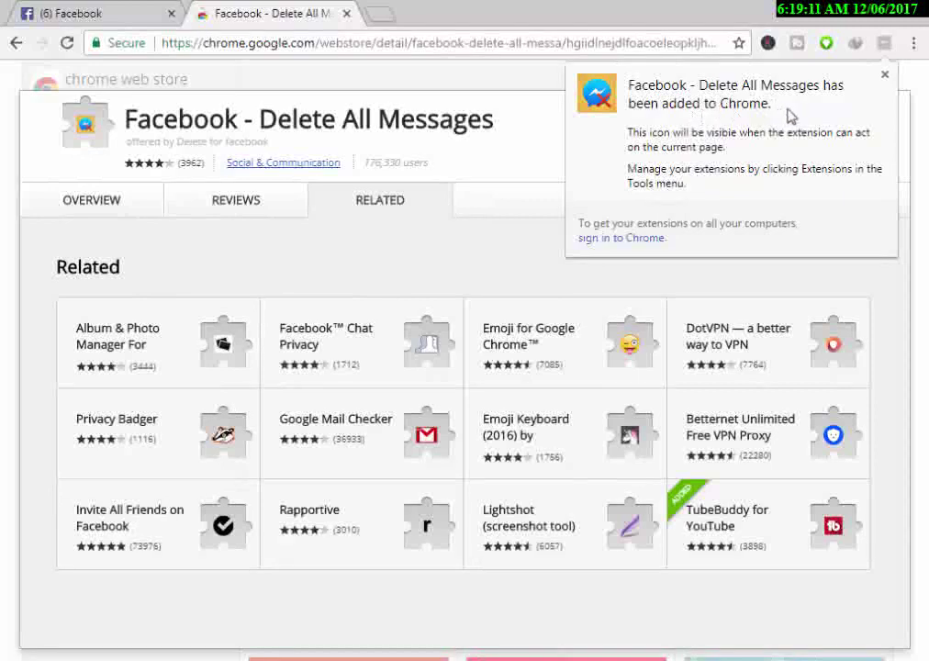
click(886, 76)
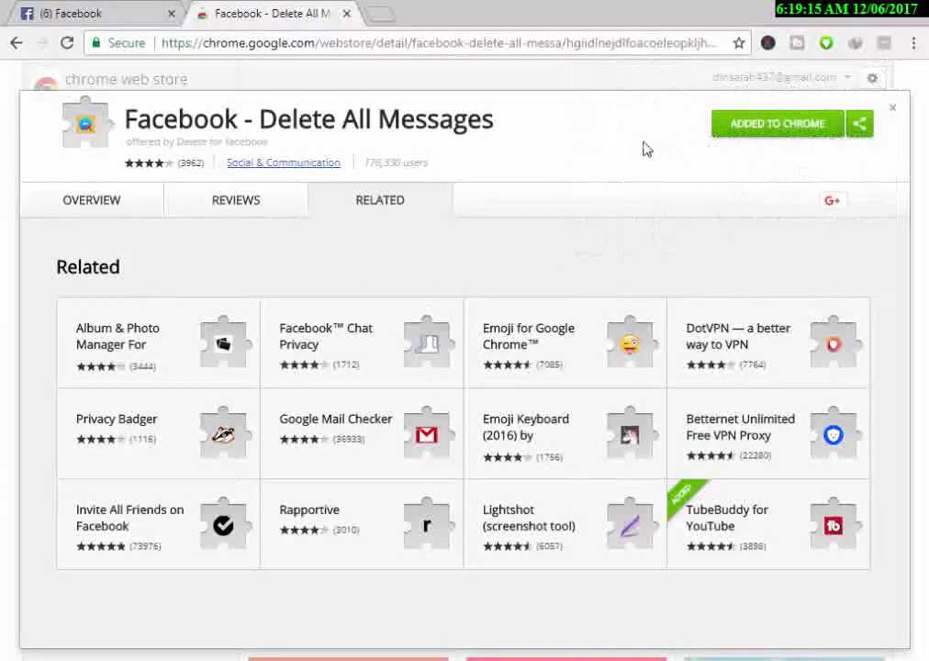
Open Chrome's extensions page and follow its link for getting more extensions to the Chrome Web Store.
click(914, 46)
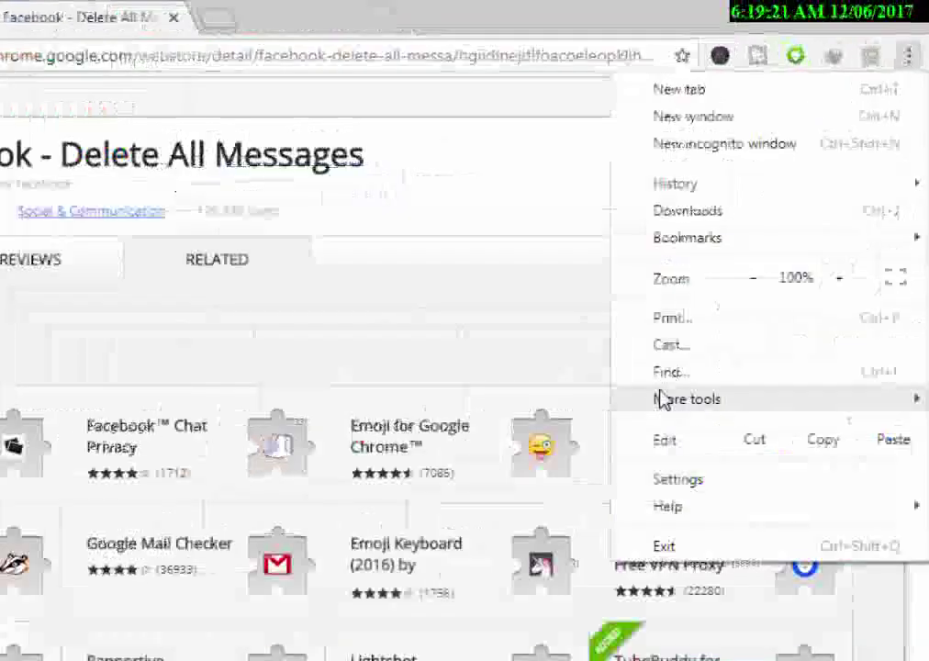
mouse_move(739, 307)
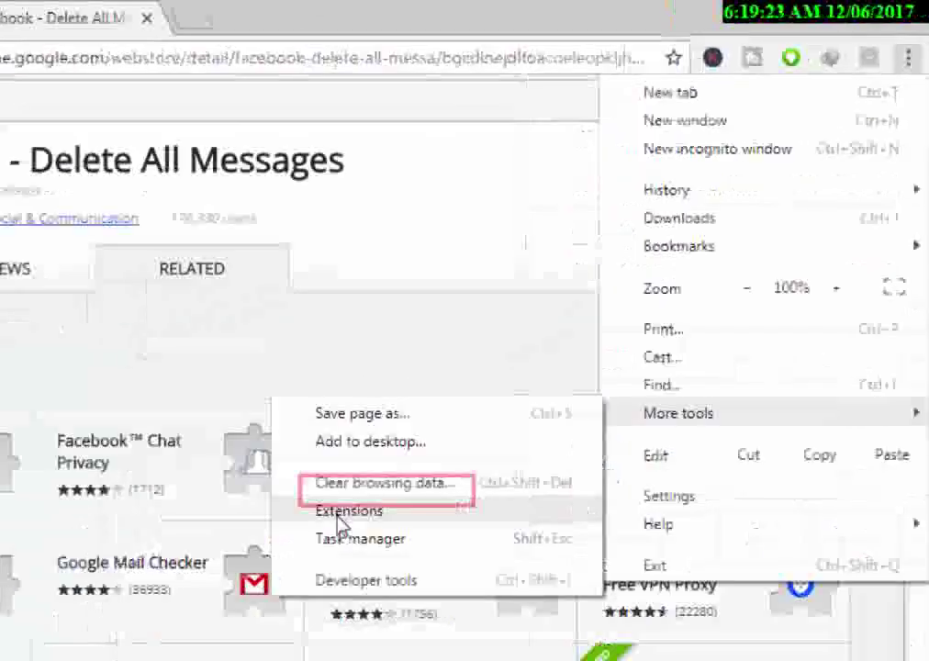
click(196, 641)
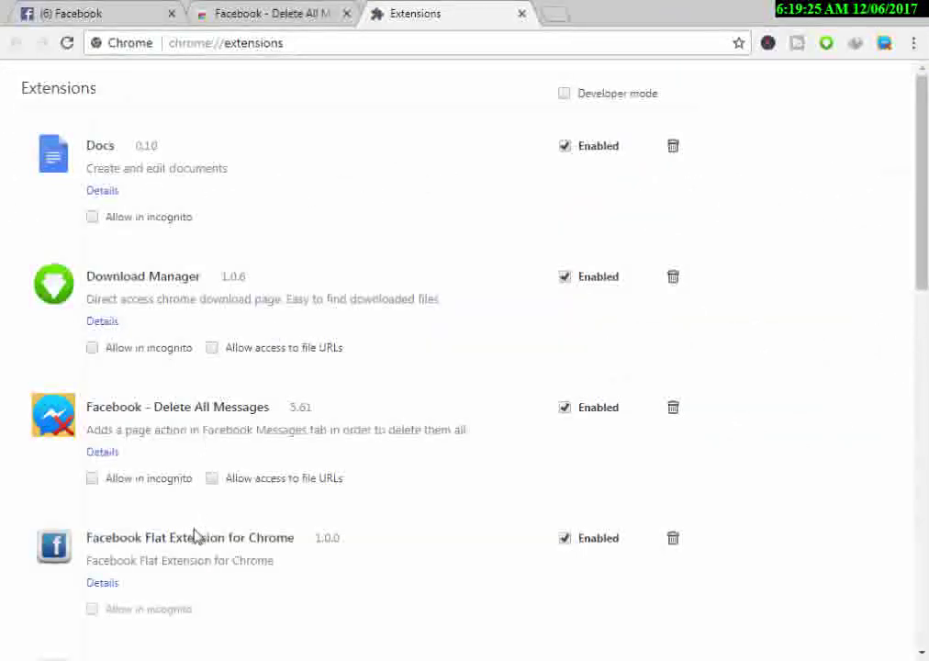
scroll(196, 536, down, 5)
scroll(196, 540, down, 5)
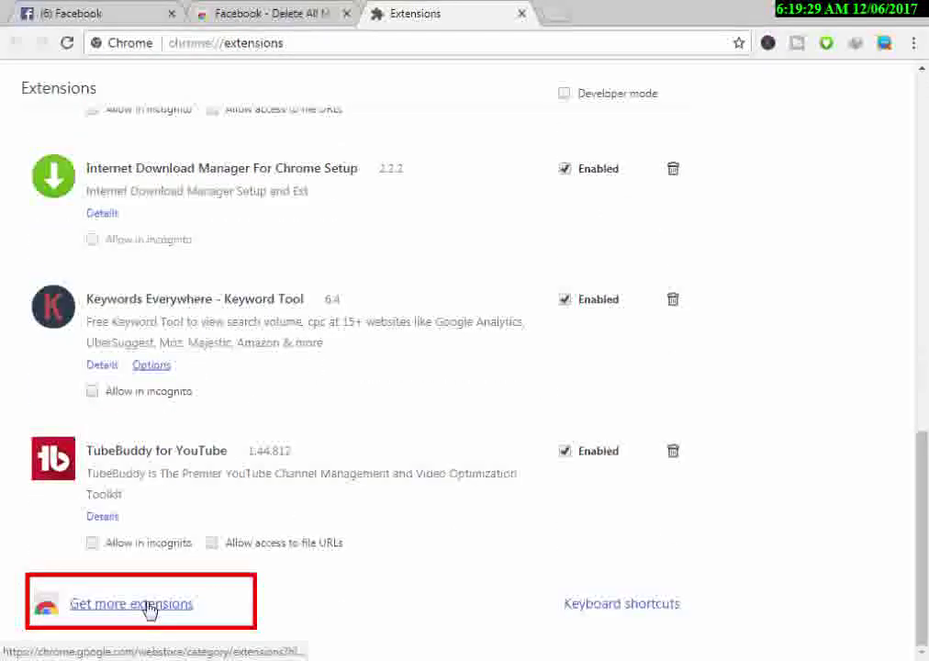
click(149, 609)
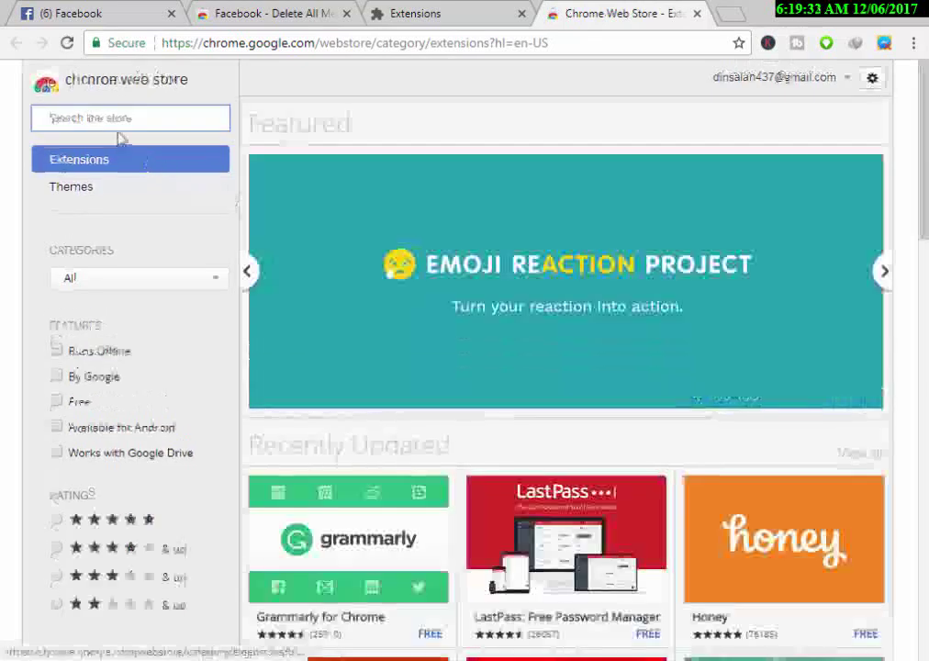
Search the Chrome Web Store for "Facebook - Delete All Messages".
right_click(99, 123)
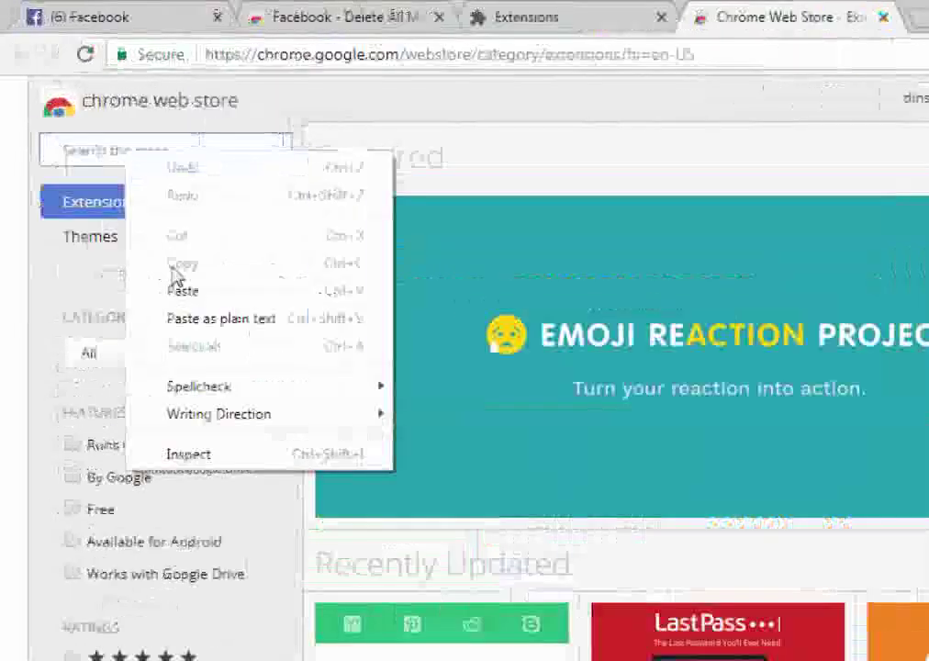
click(142, 229)
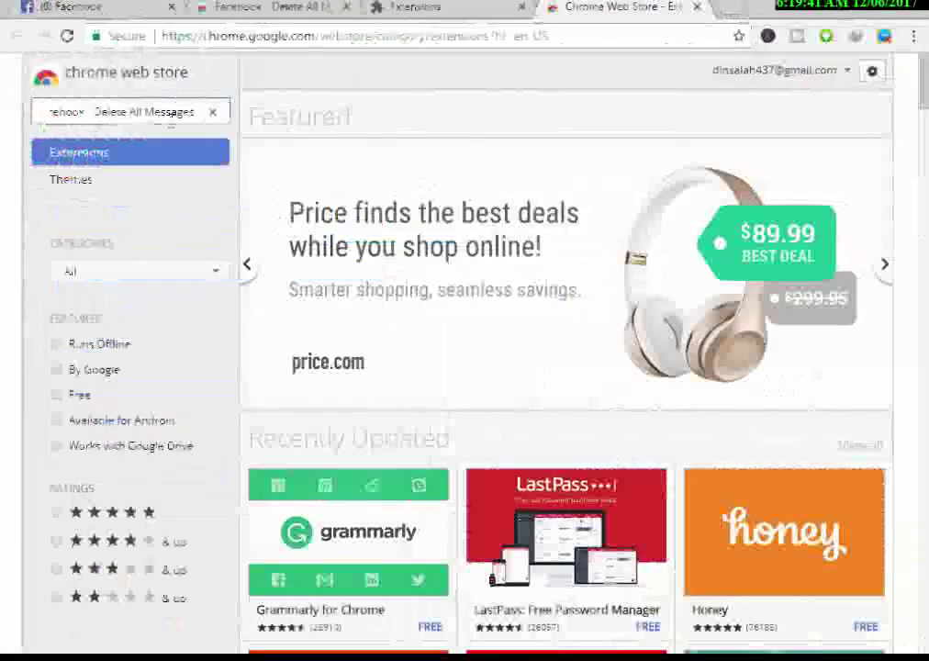
key(Return)
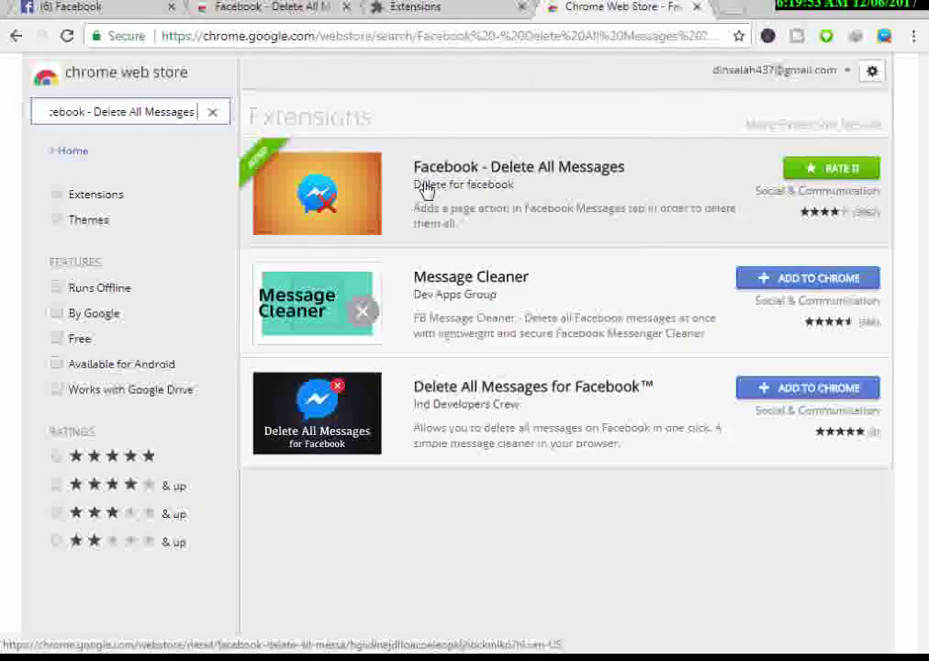
Return to the open Facebook page and look through the list of recent message conversations.
click(99, 8)
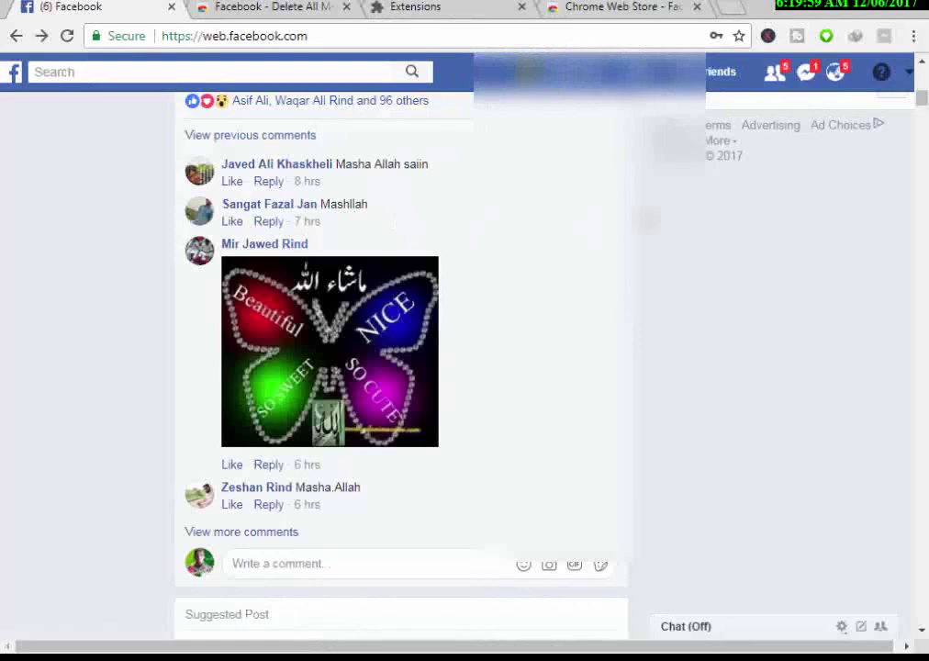
click(807, 73)
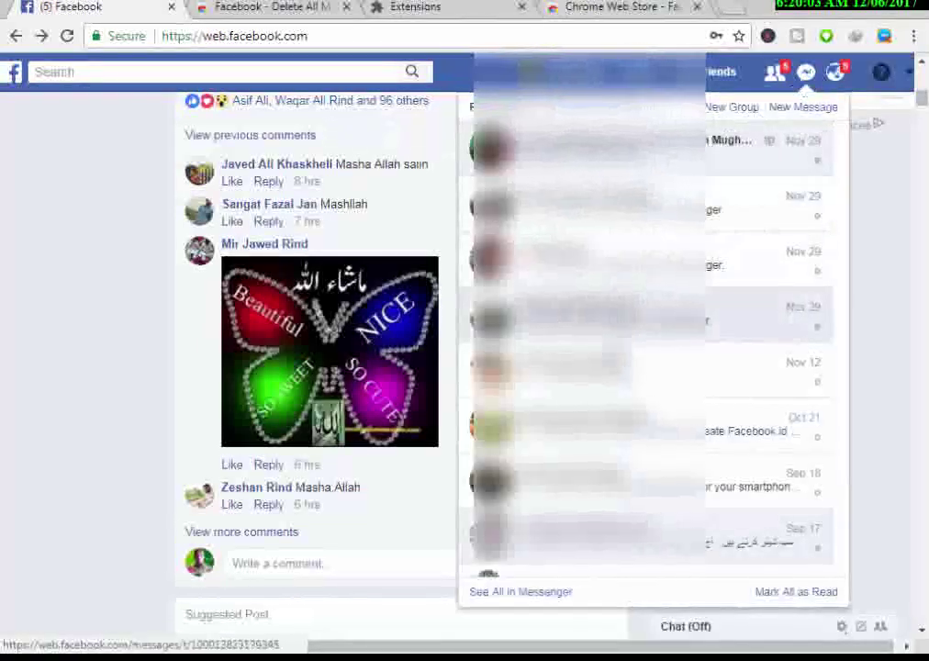
scroll(651, 339, down, 3)
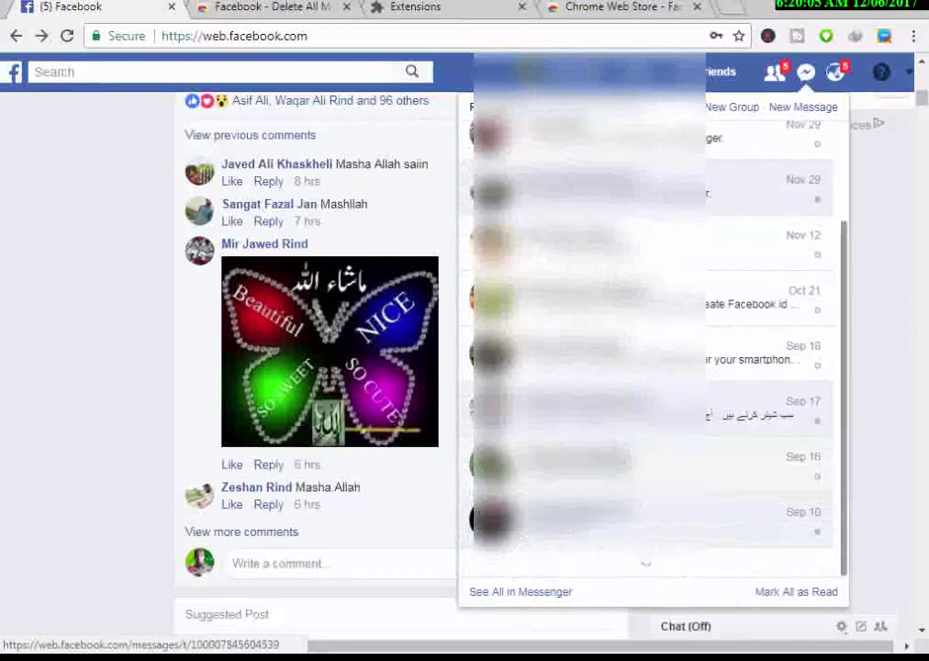
scroll(652, 340, up, 5)
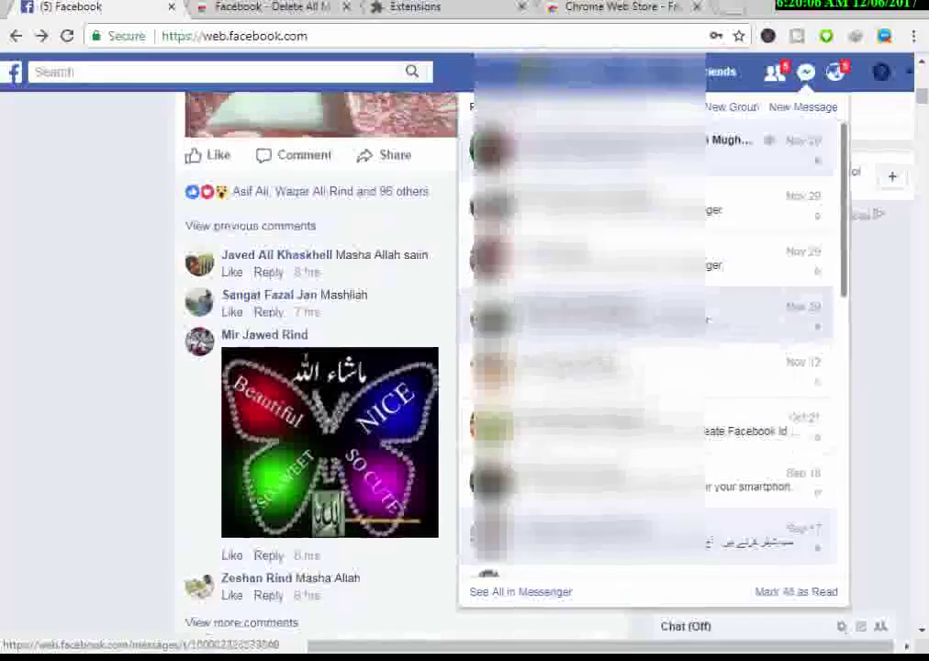
Open the messages through the Delete All Messages extension, then run Delete All Messages and confirm the deletion.
right_click(884, 38)
key(Escape)
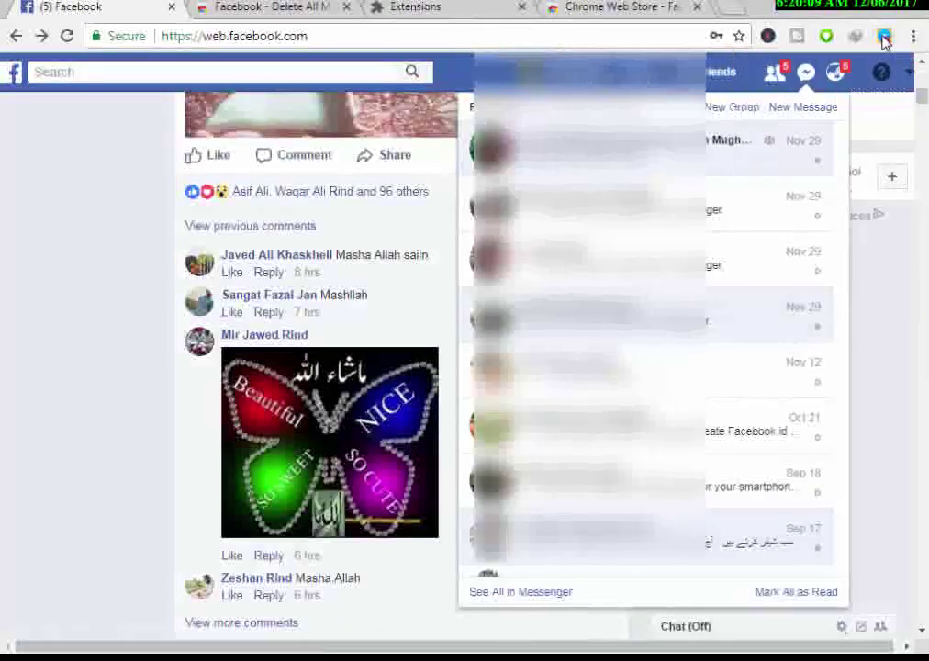
click(884, 38)
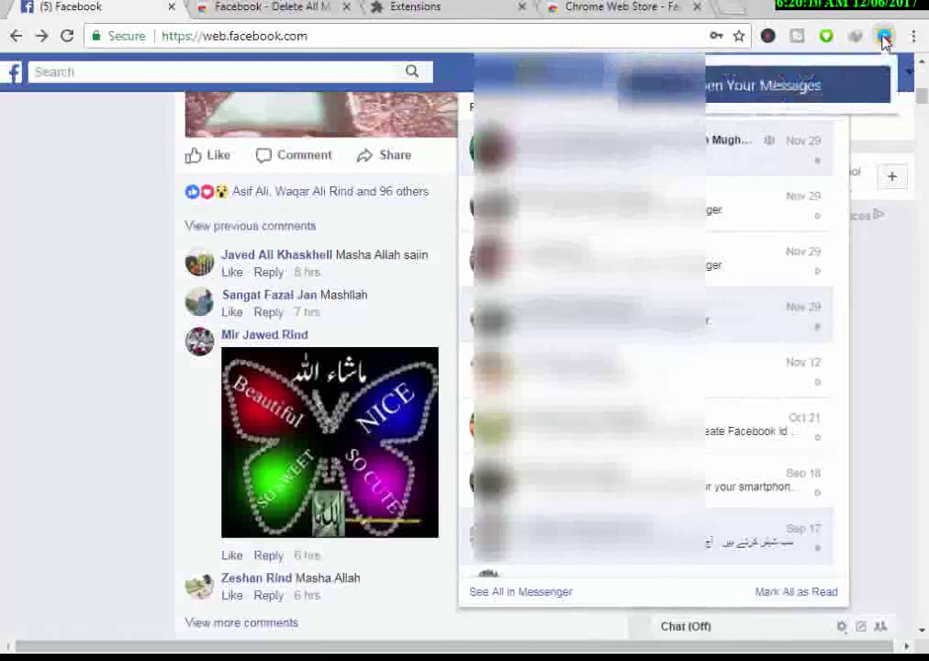
click(787, 93)
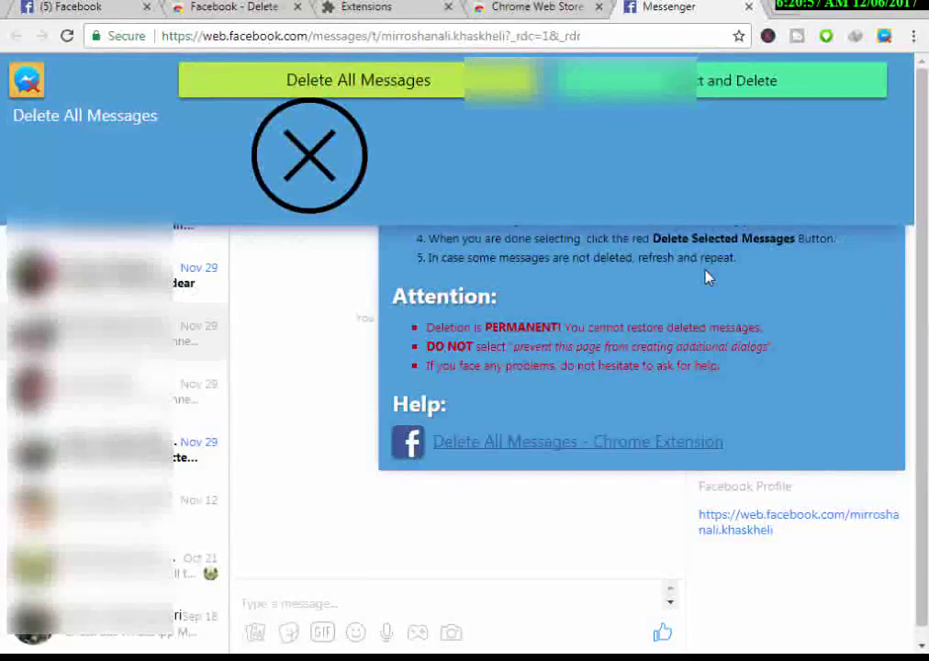
click(368, 80)
click(519, 137)
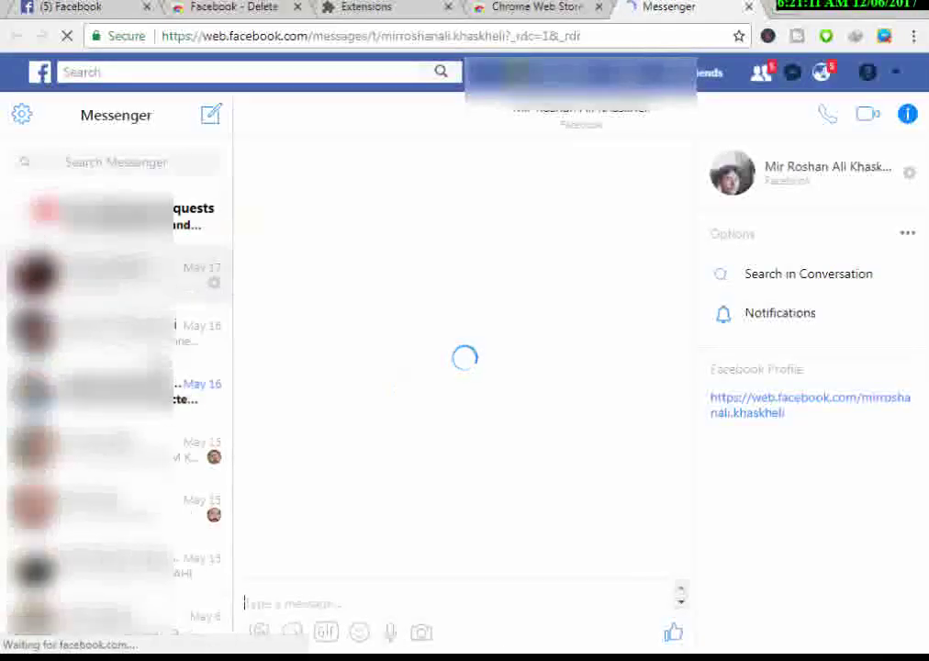
Relaunch the extension on the Messenger page and delete all the remaining messages, confirming the second deletion.
click(885, 36)
click(752, 92)
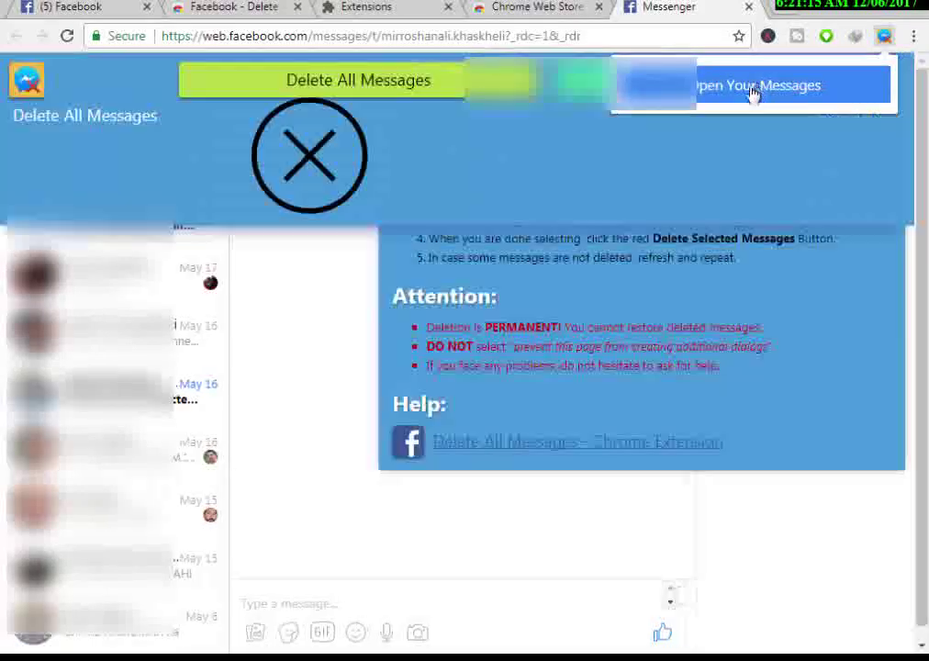
click(338, 83)
click(535, 135)
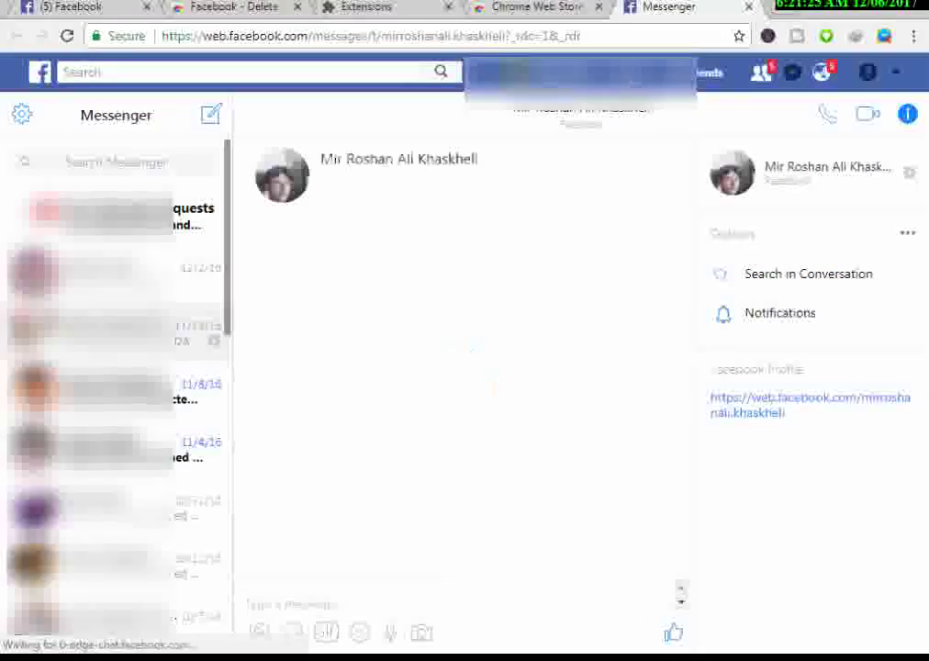
Run the extension's Delete All Messages a third time on the conversations still listed and confirm.
click(884, 36)
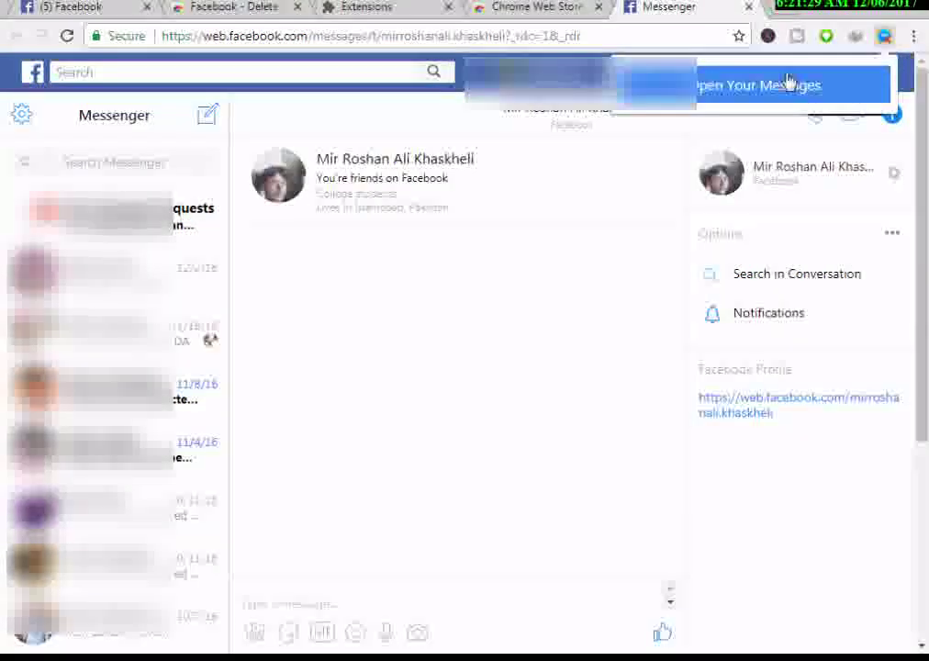
click(788, 84)
click(357, 83)
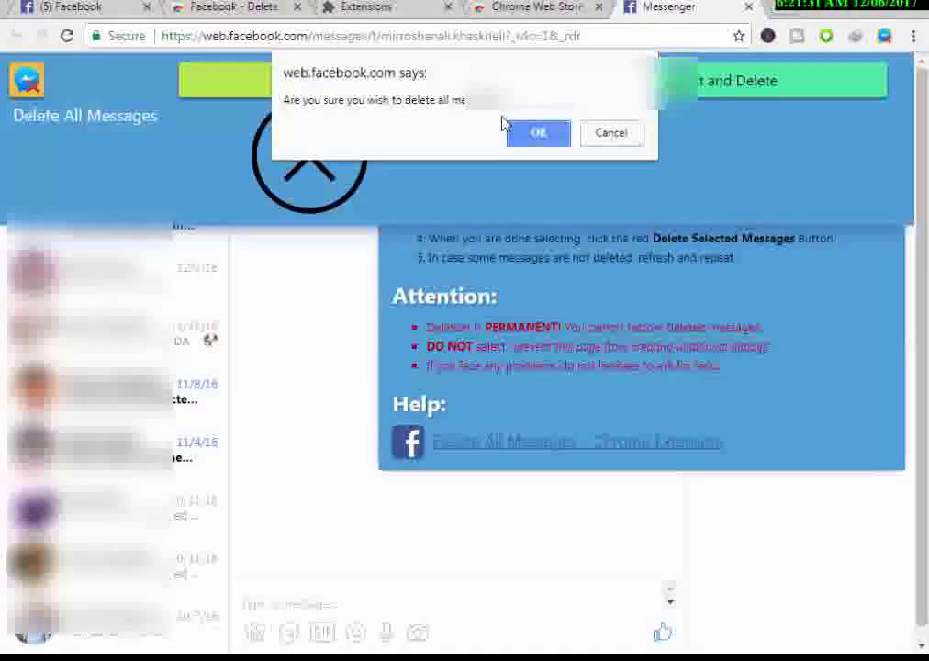
click(536, 132)
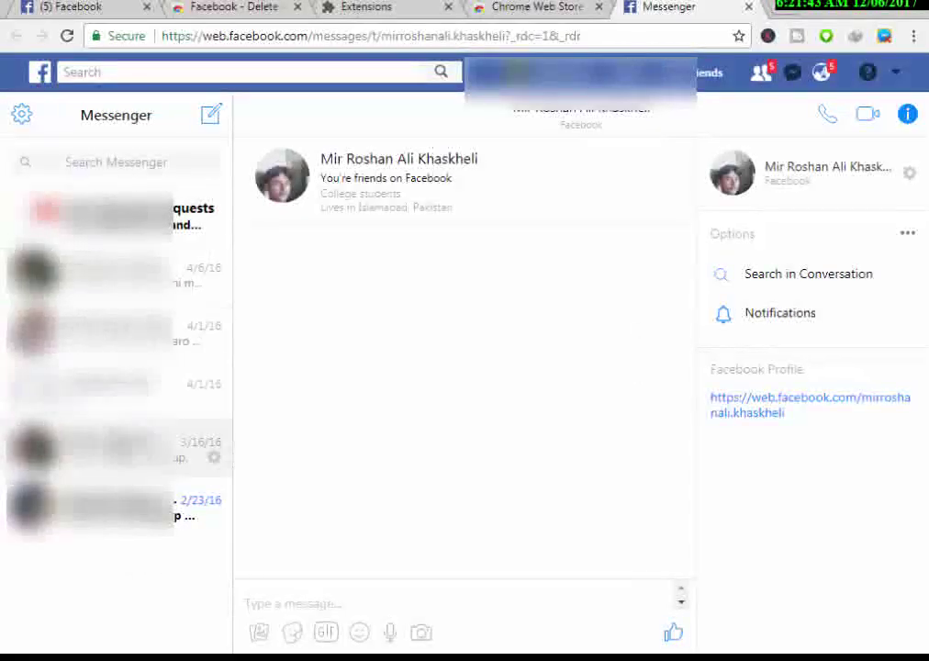
Reopen the extension's deletion panel and run Delete All Messages a fourth time on the last conversations, confirming it.
click(882, 36)
click(773, 88)
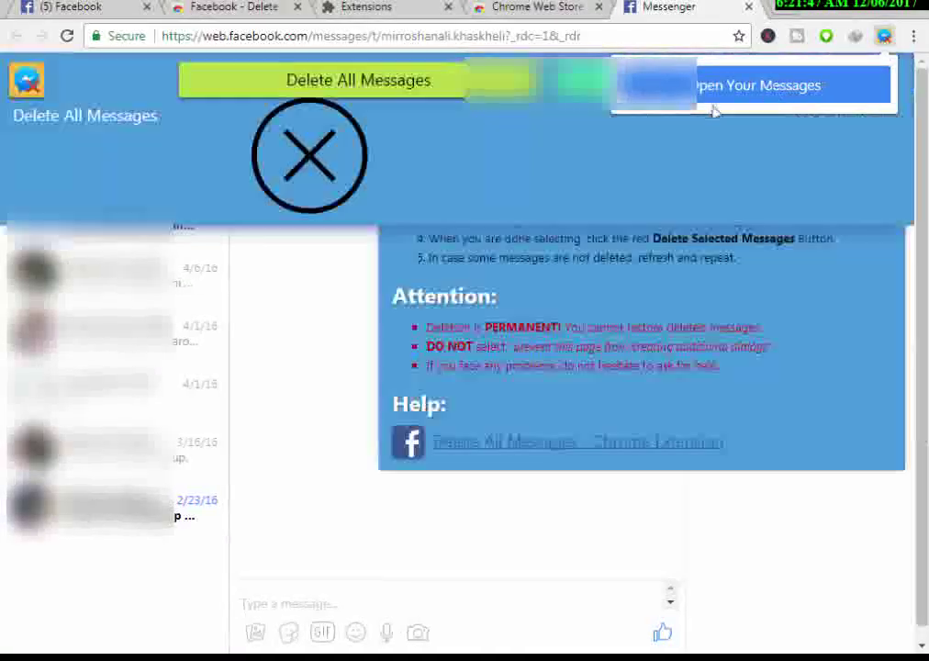
click(333, 92)
click(545, 140)
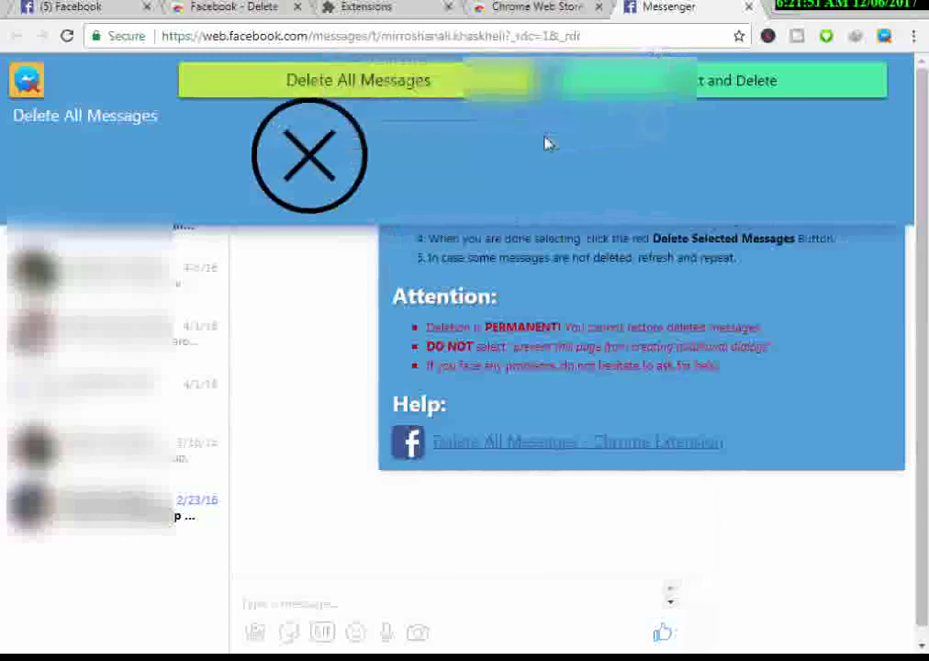